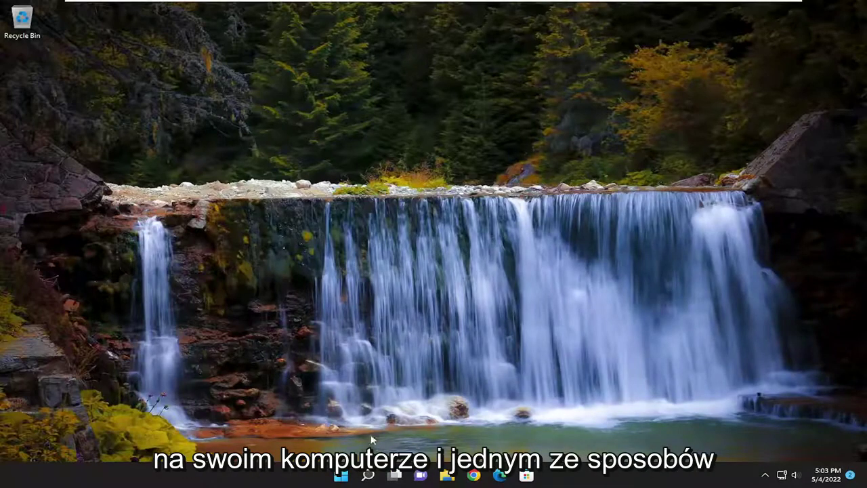
# Open Computer Management and display the Users folder under Local Users and Groups.
pyautogui.click(368, 475)
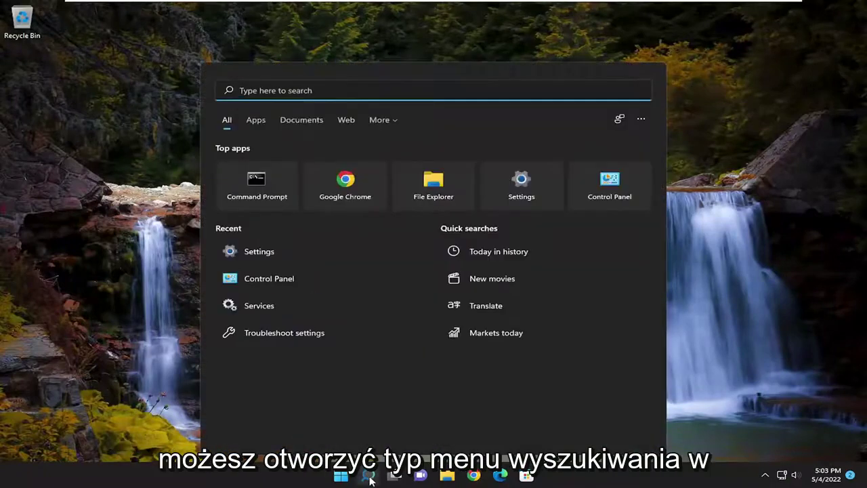
pyautogui.write('computer mana')
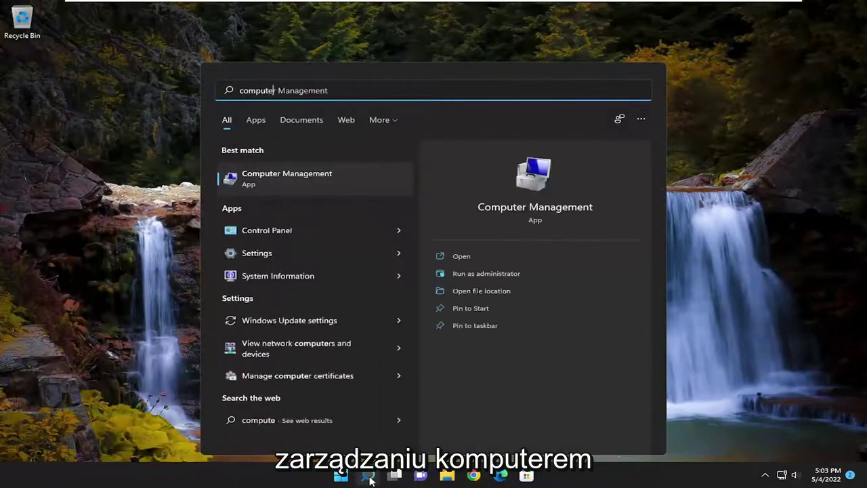
pyautogui.click(286, 180)
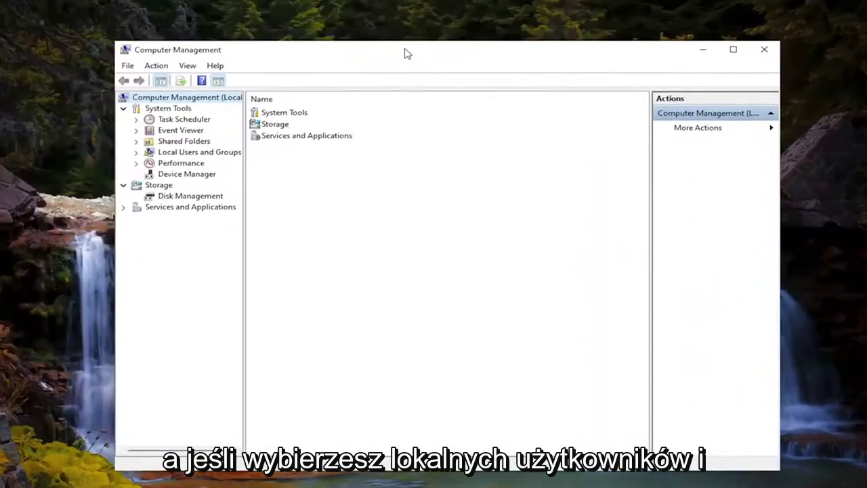
pyautogui.click(162, 145)
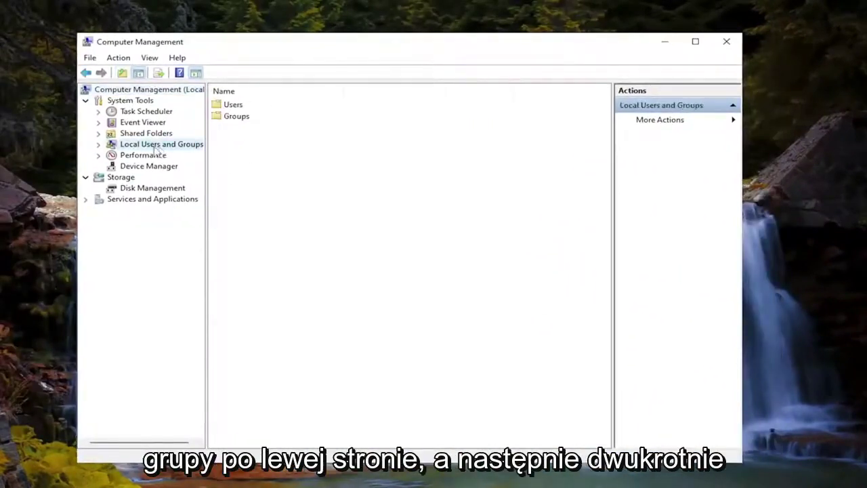
pyautogui.doubleClick(233, 105)
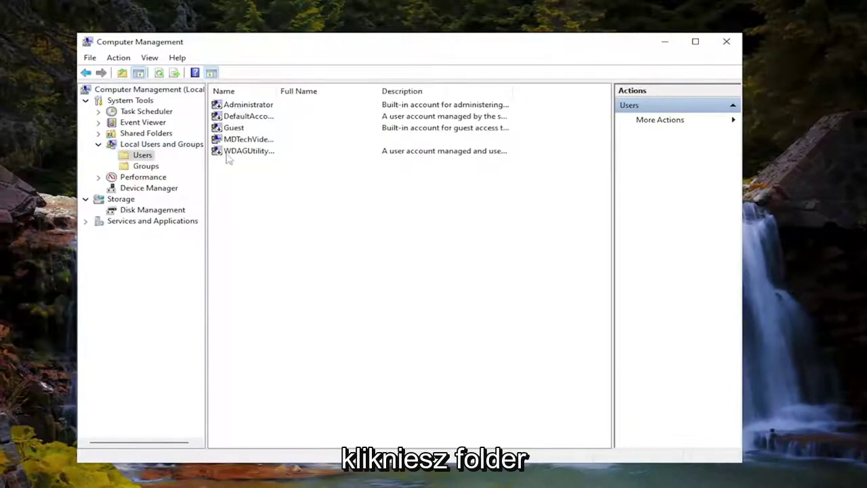
# Open the properties of the MDTechVideos account and show its group memberships.
pyautogui.doubleClick(242, 140)
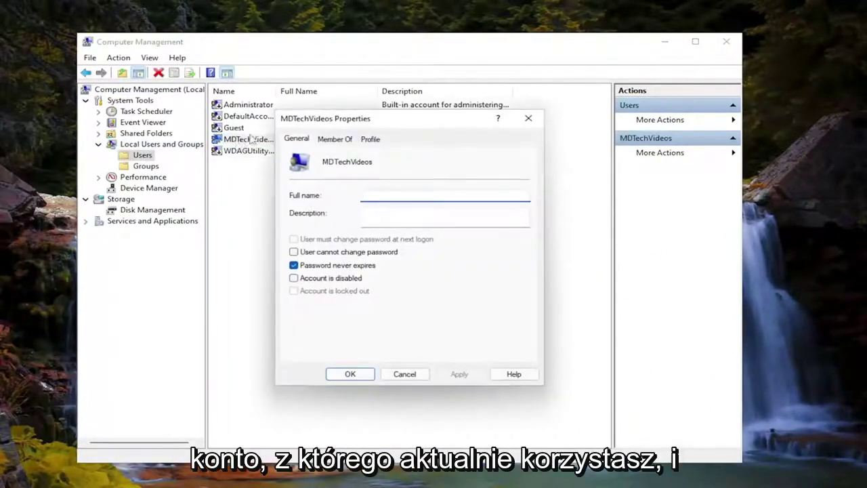
pyautogui.click(333, 139)
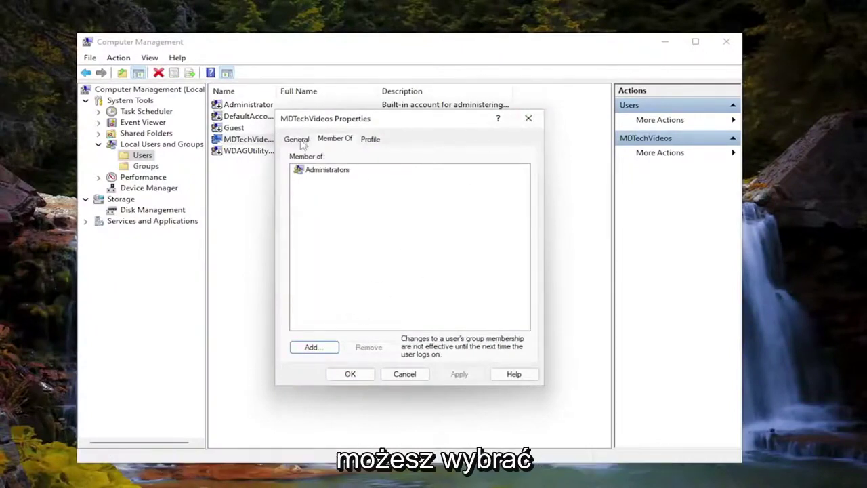
pyautogui.click(304, 141)
pyautogui.click(332, 139)
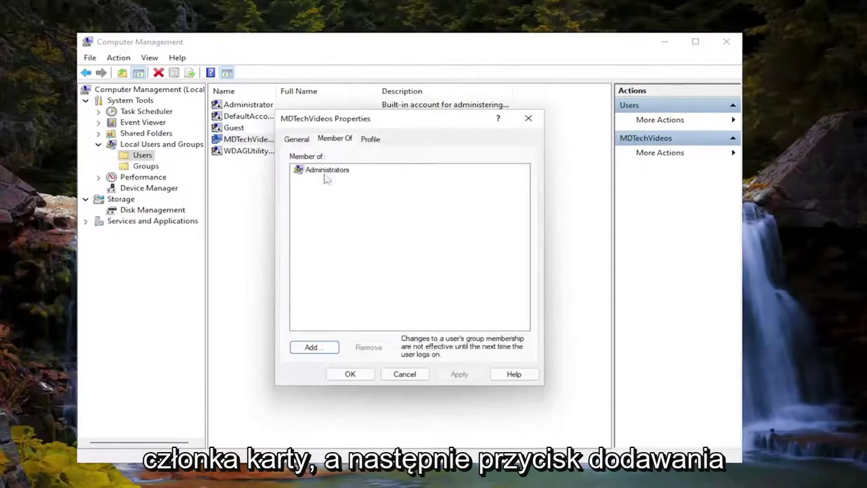
# Try to add the Administrators group, found through the advanced group search, to the MDTechVideos account, and close Computer Management.
pyautogui.click(308, 347)
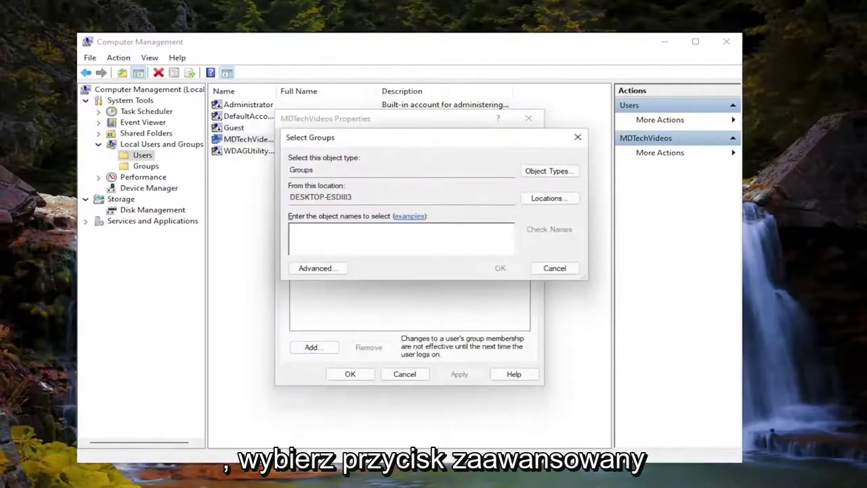
pyautogui.click(313, 269)
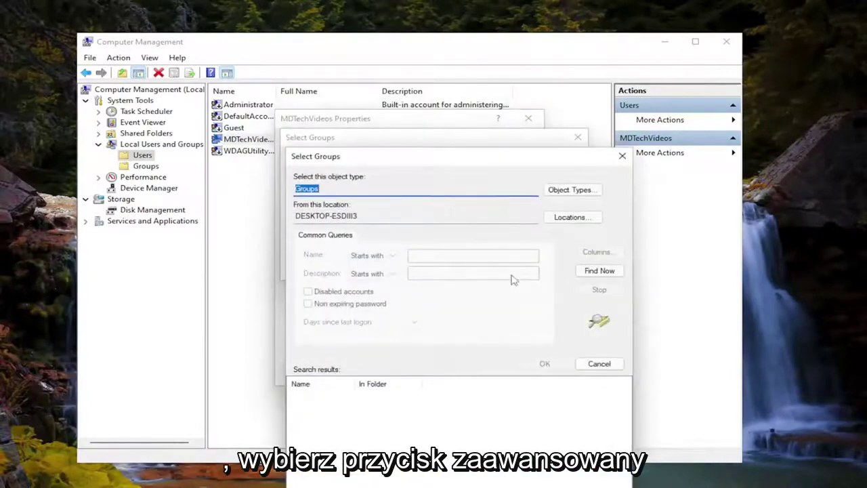
pyautogui.click(600, 271)
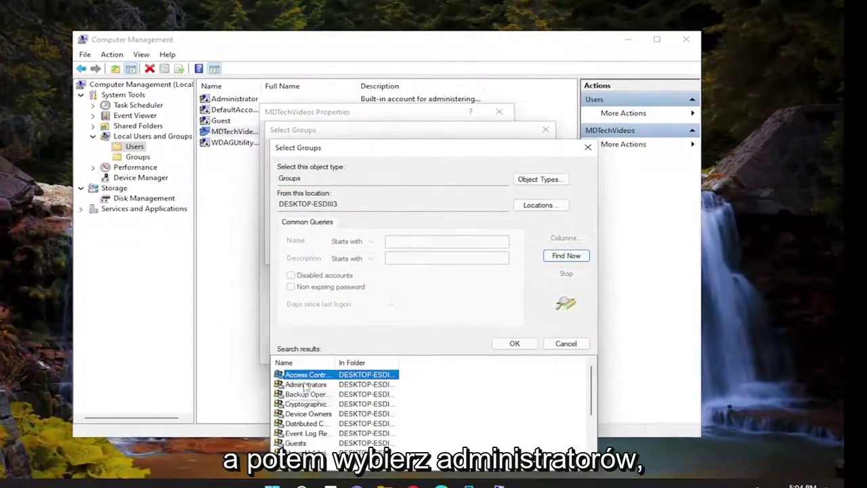
pyautogui.click(312, 393)
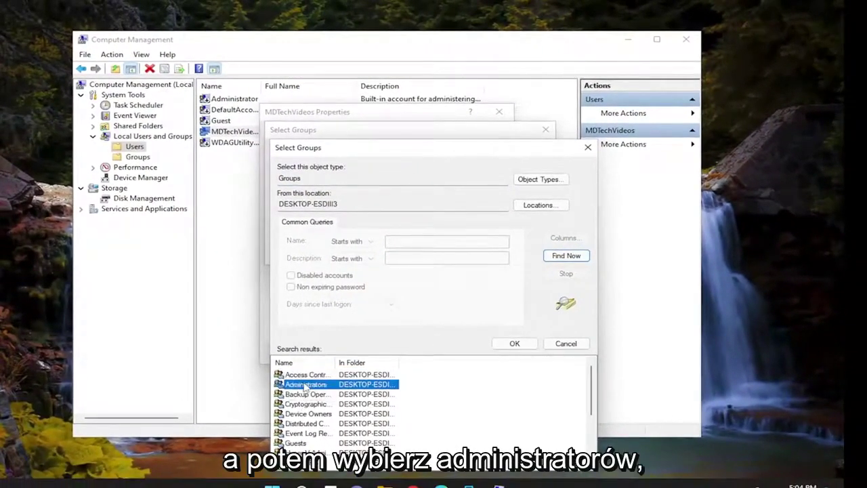
pyautogui.click(514, 344)
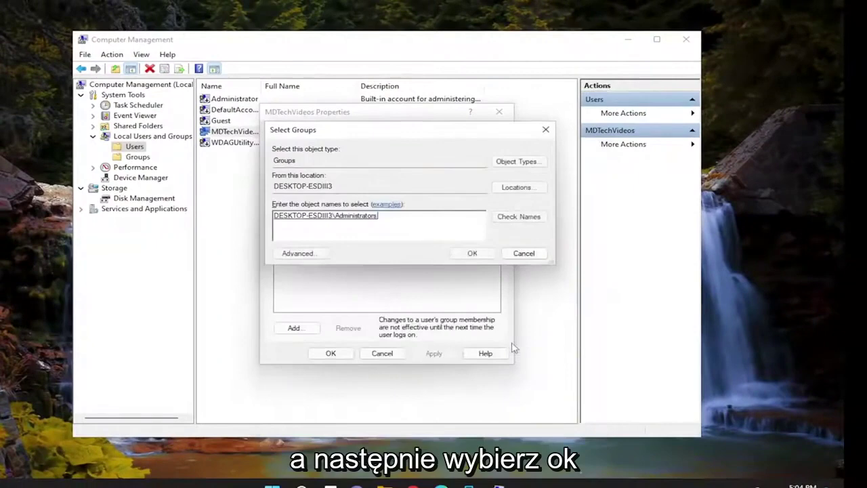
pyautogui.click(473, 254)
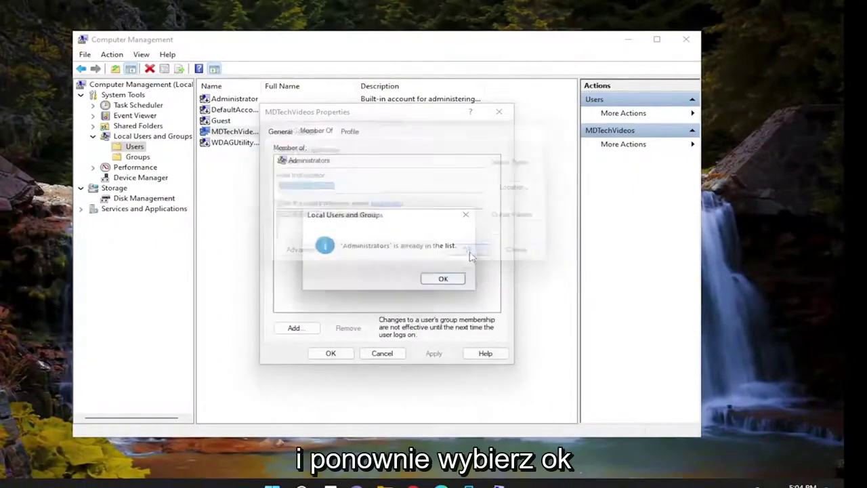
pyautogui.click(446, 281)
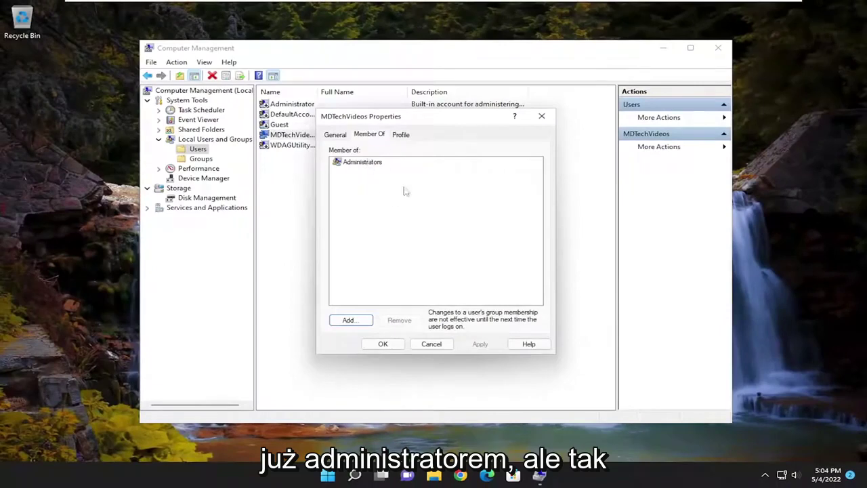
pyautogui.click(384, 344)
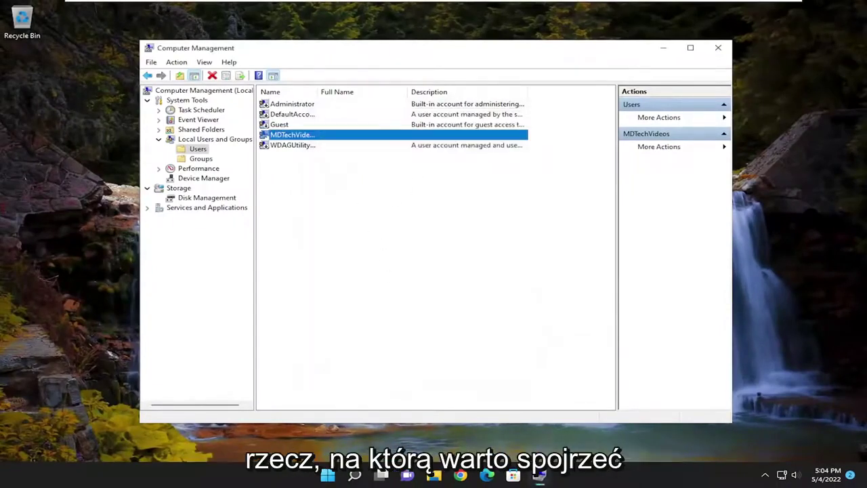
pyautogui.click(718, 47)
# Set the User Account Control notification level to Never notify and approve the change.
pyautogui.click(367, 475)
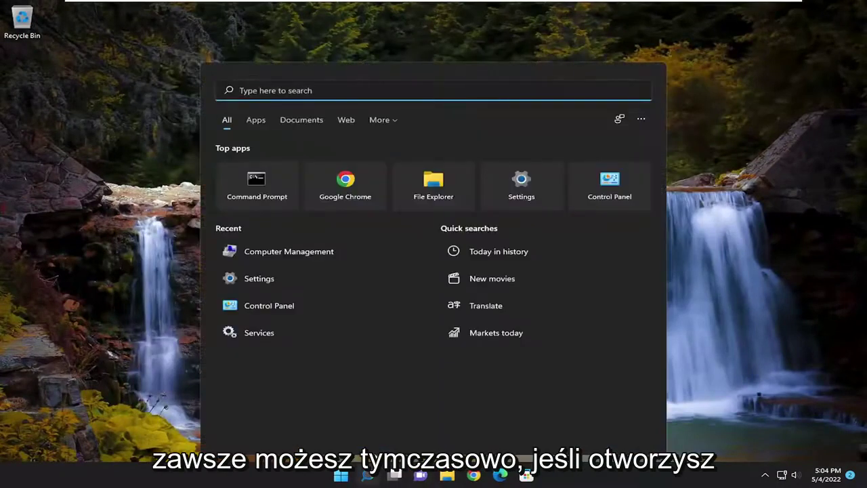
pyautogui.write('user a')
pyautogui.press('Return')
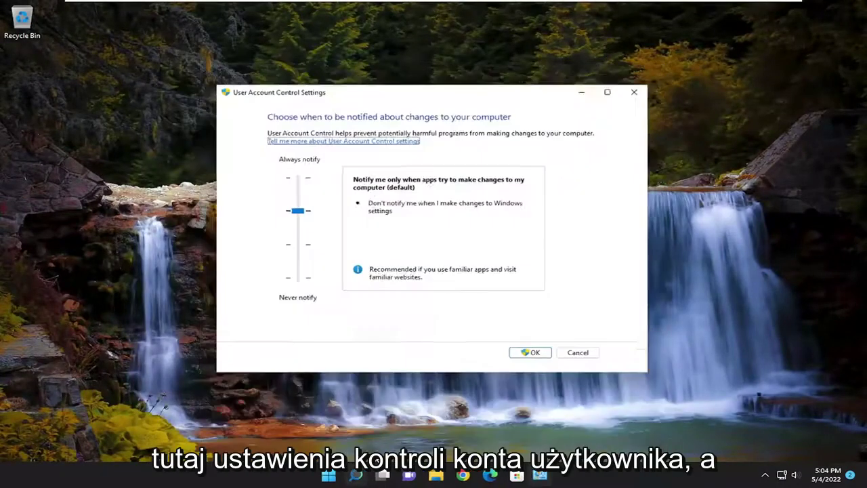
pyautogui.moveTo(298, 209); pyautogui.dragTo(305, 302)
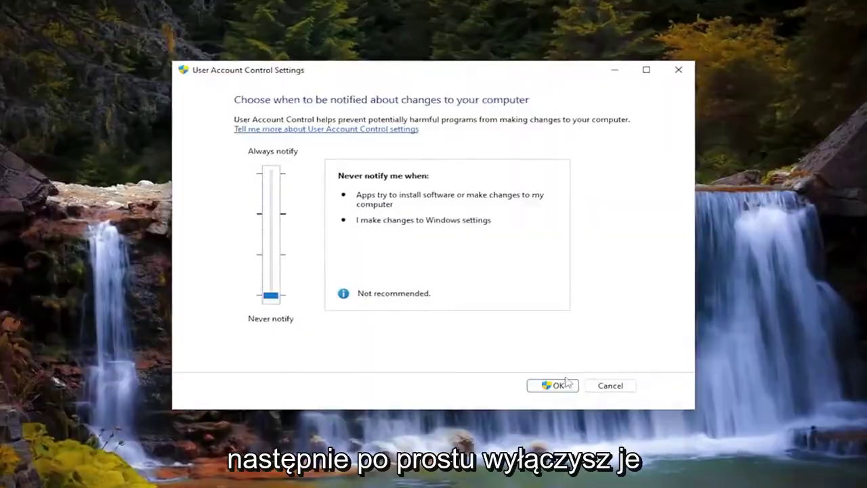
pyautogui.click(542, 367)
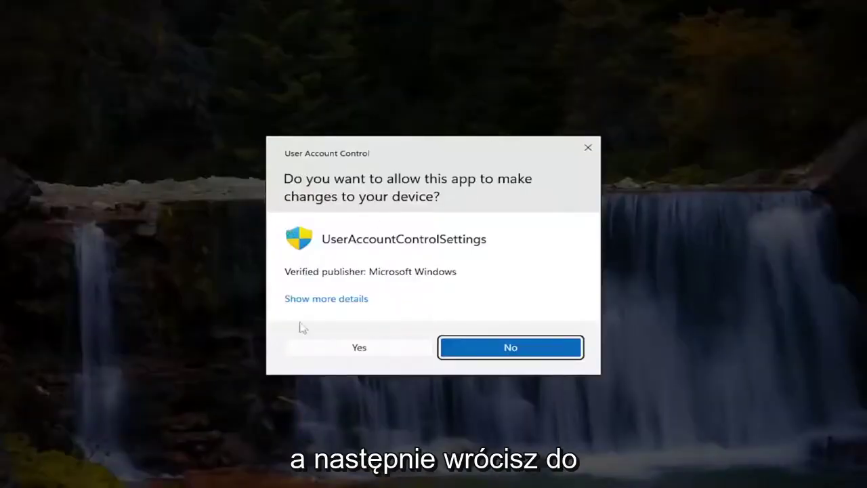
pyautogui.click(391, 353)
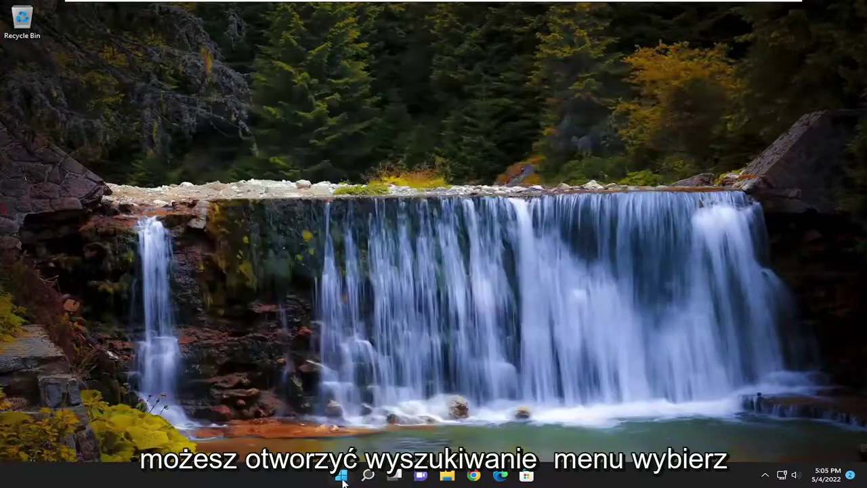
# Restart the computer into the Windows recovery environment.
pyautogui.click(341, 477)
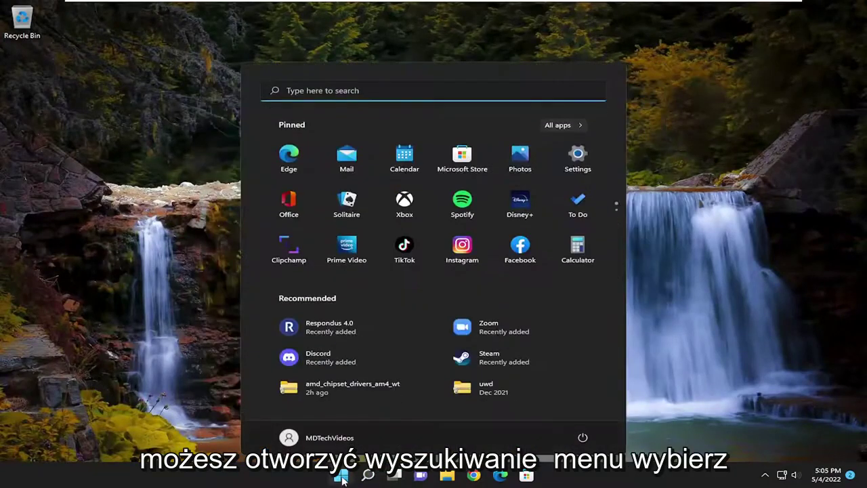
pyautogui.click(584, 437)
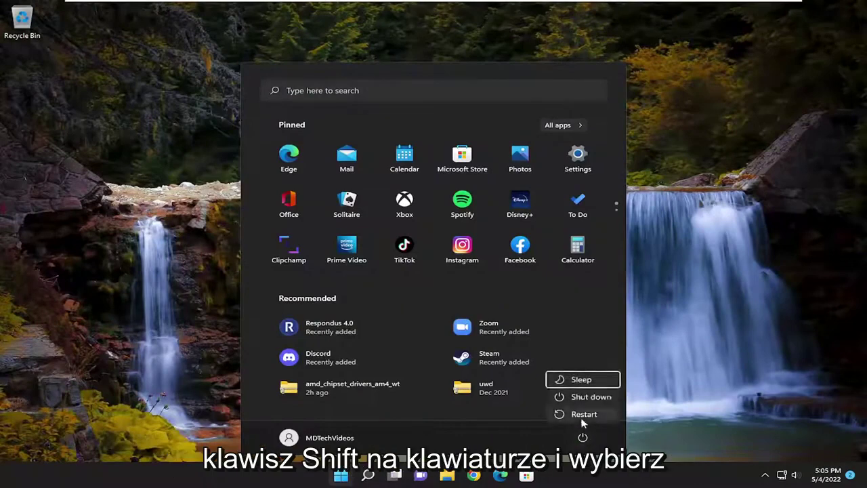
pyautogui.keyDown('shift'); pyautogui.click(579, 420); pyautogui.keyUp('shift')
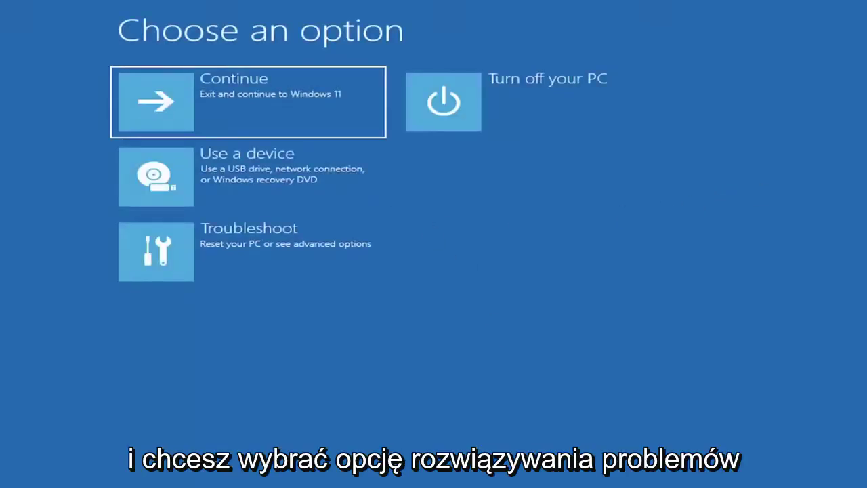
# Open the Command Prompt from the advanced troubleshooting options and run sfc /scannow.
pyautogui.click(282, 271)
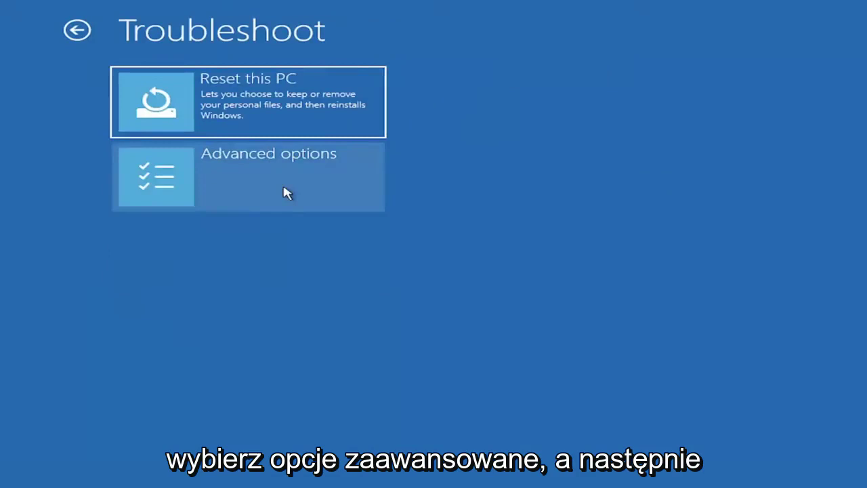
pyautogui.click(256, 183)
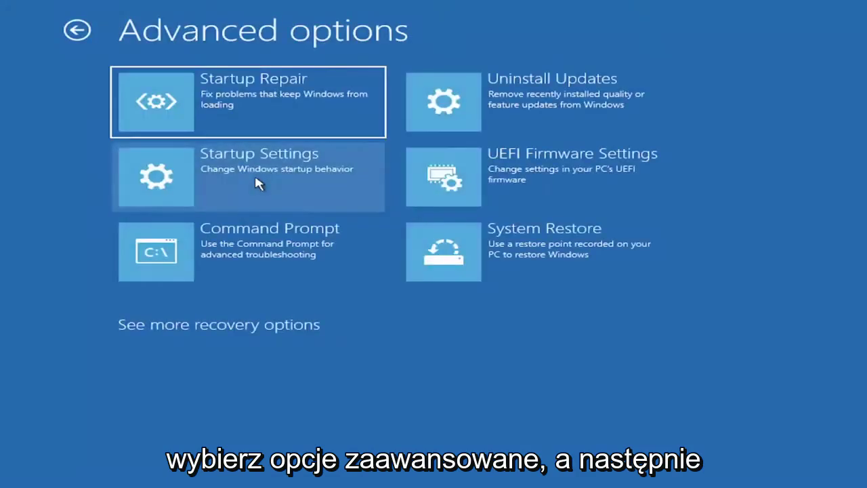
pyautogui.click(248, 254)
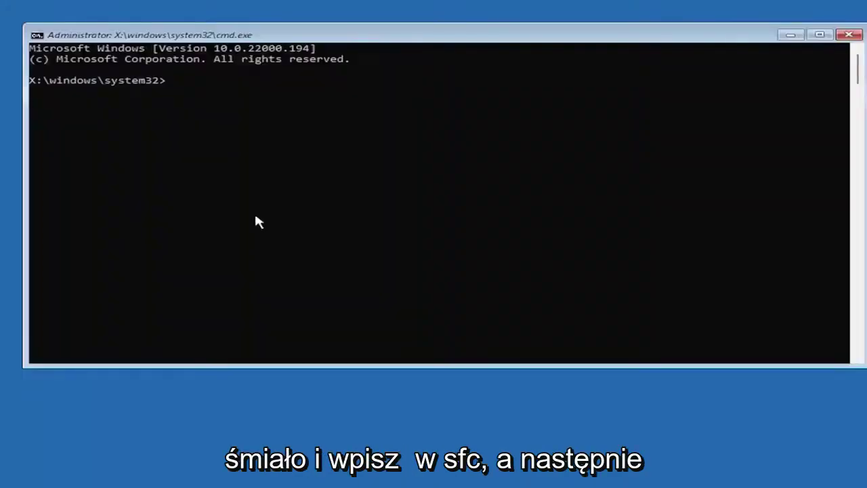
pyautogui.write('sfc /scannow')
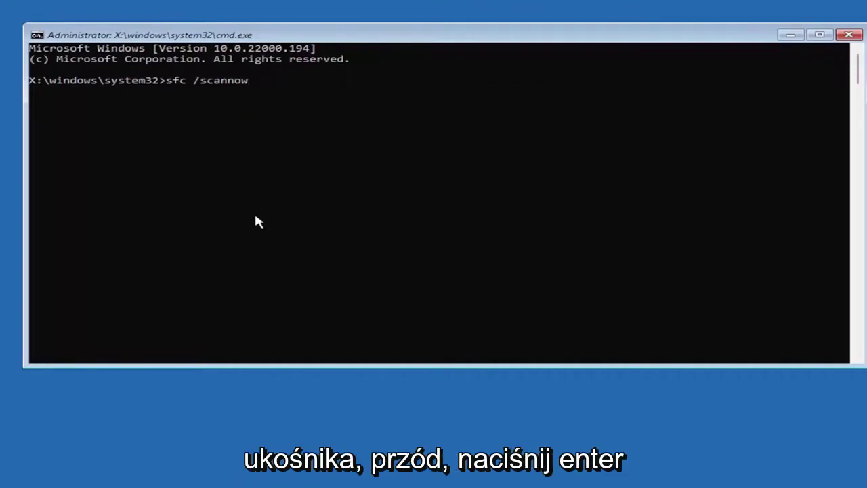
pyautogui.press('Return')
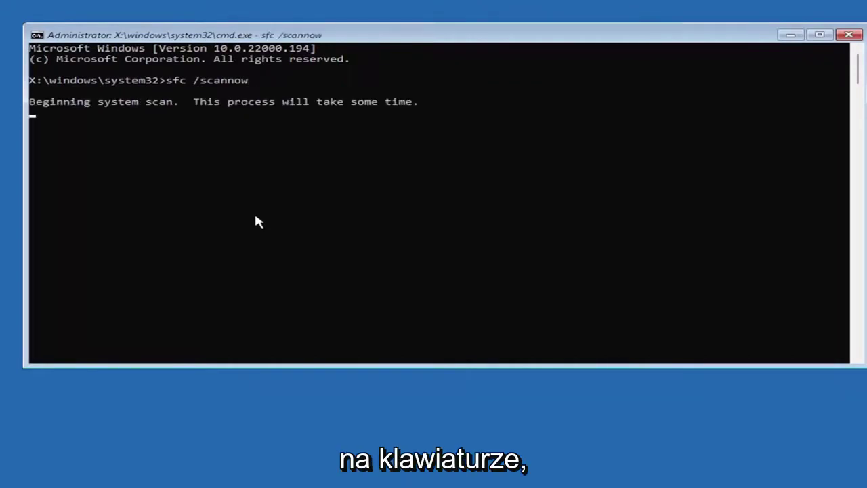